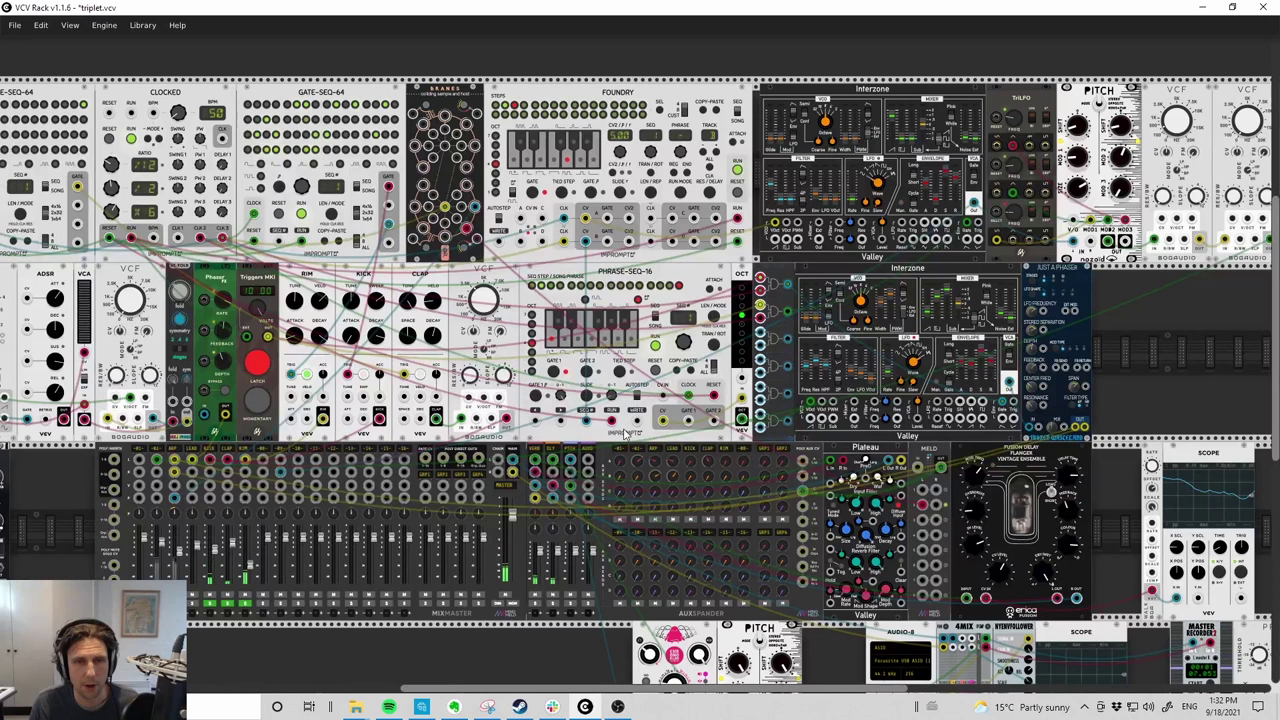
- Scroll the rack left until the TRUMMOR drum synthesizer sits at the left edge
scroll(618, 452, left, 3)
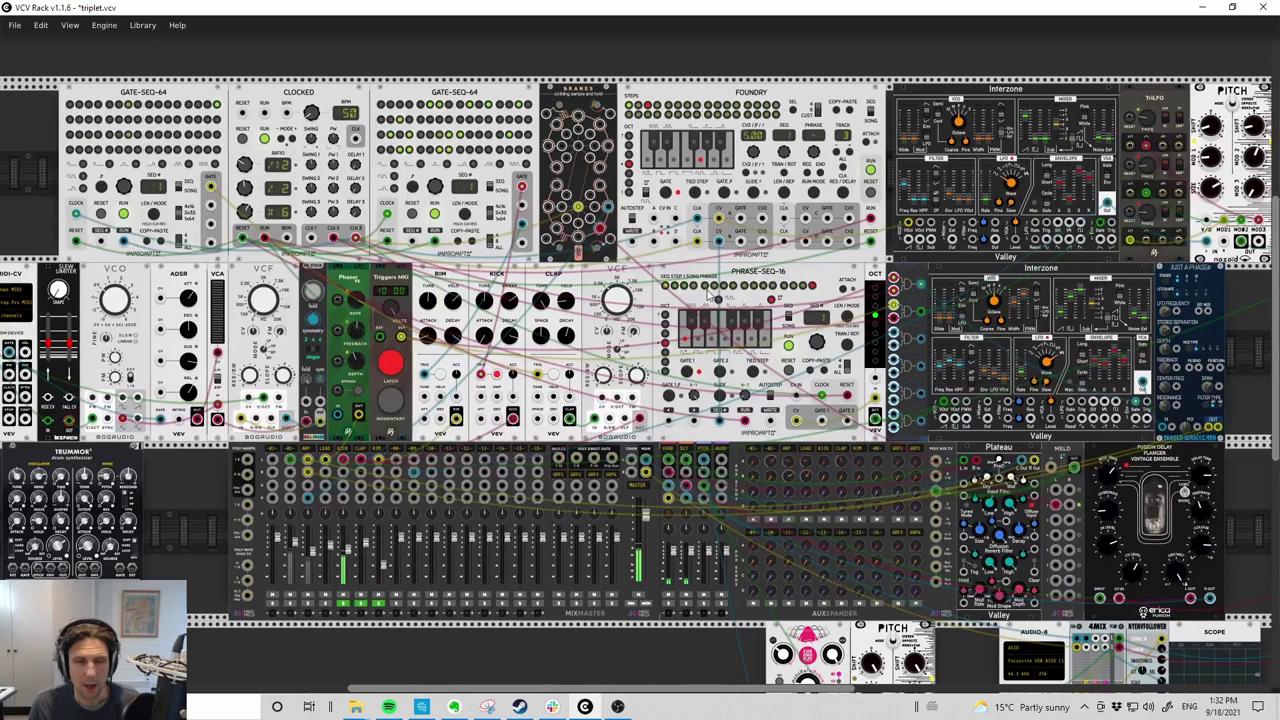
- Solo the first MixMaster channel, plug the blue Interzone cable into a mixer input, then unsolo
click(291, 605)
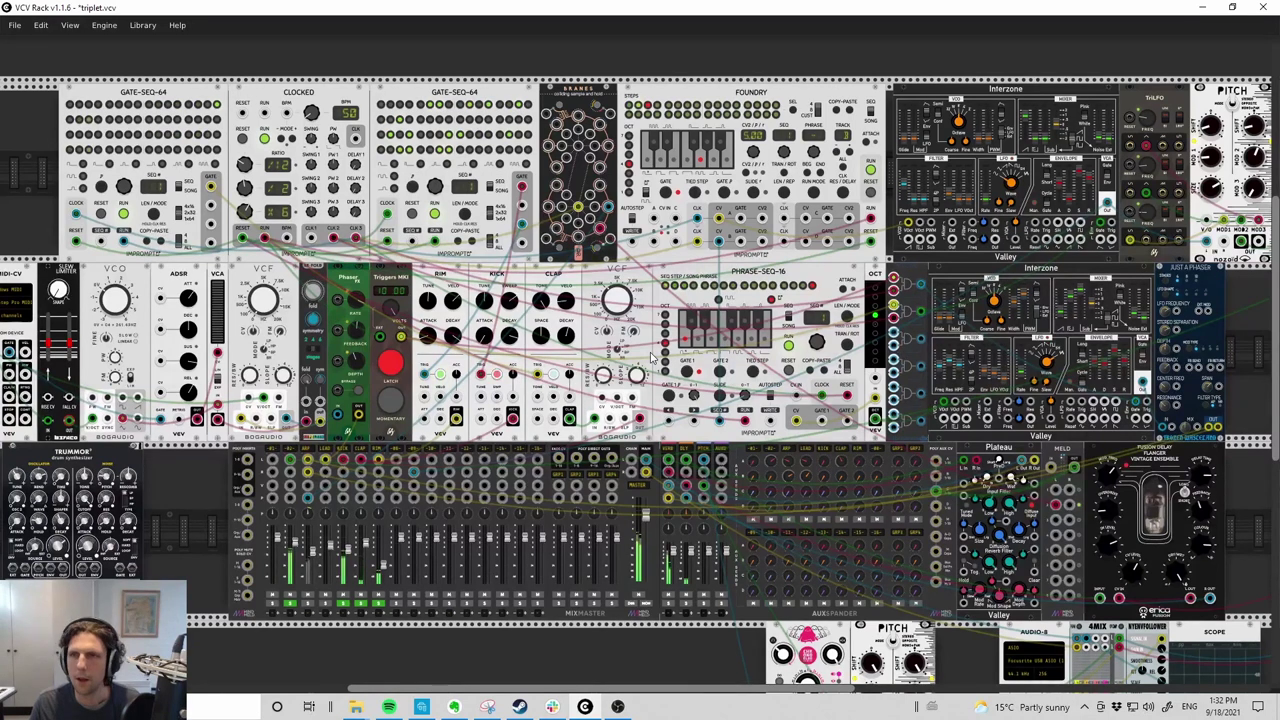
scroll(652, 355, right, 2)
scroll(652, 355, right, 1)
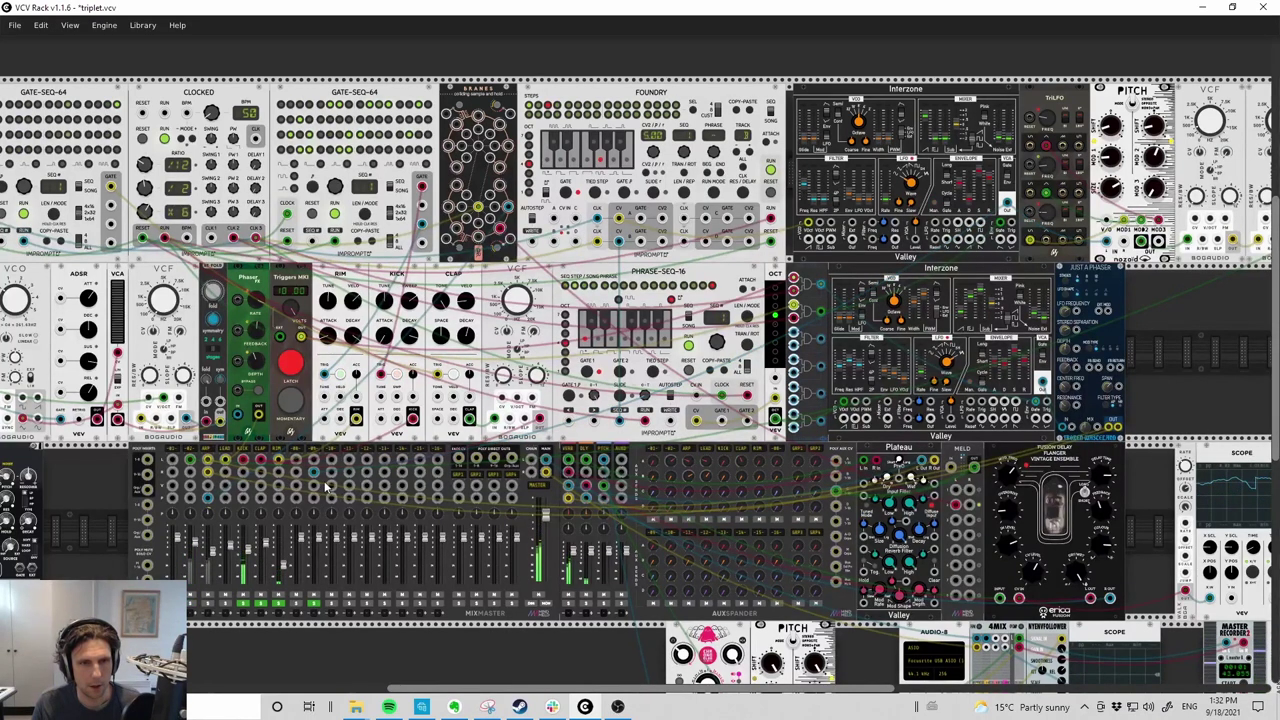
drag(316, 477, 318, 492)
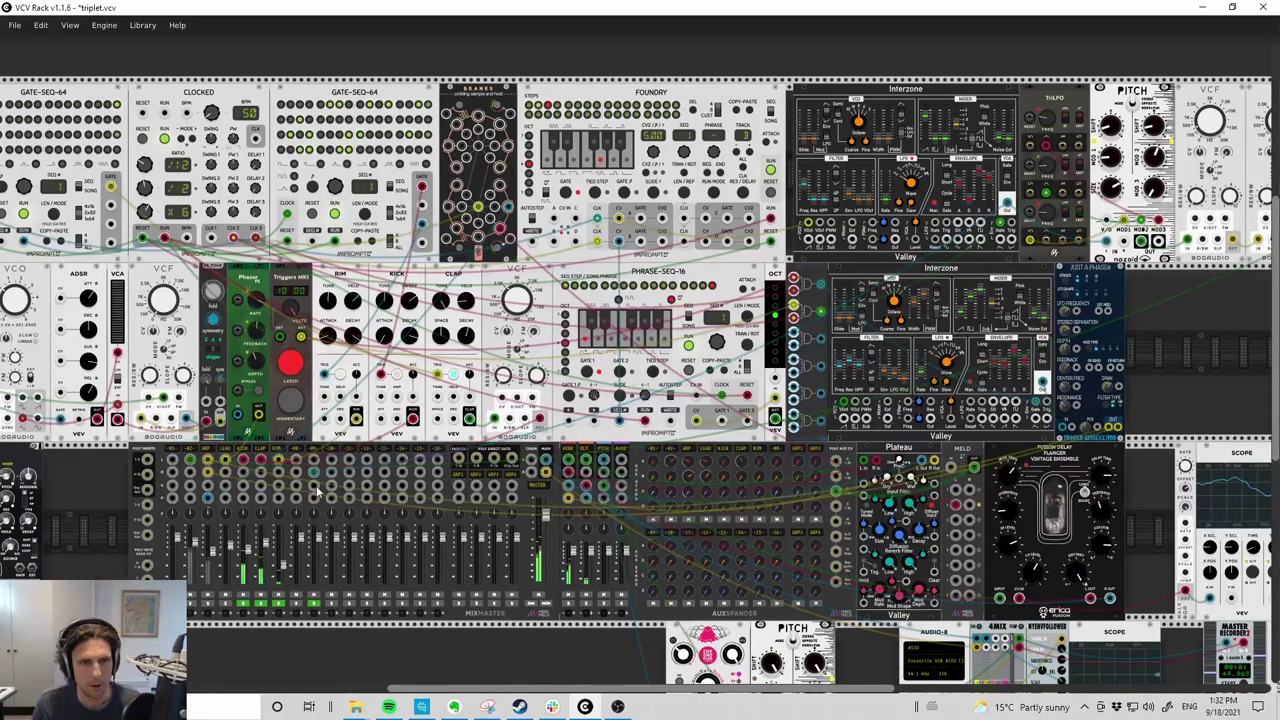
click(244, 605)
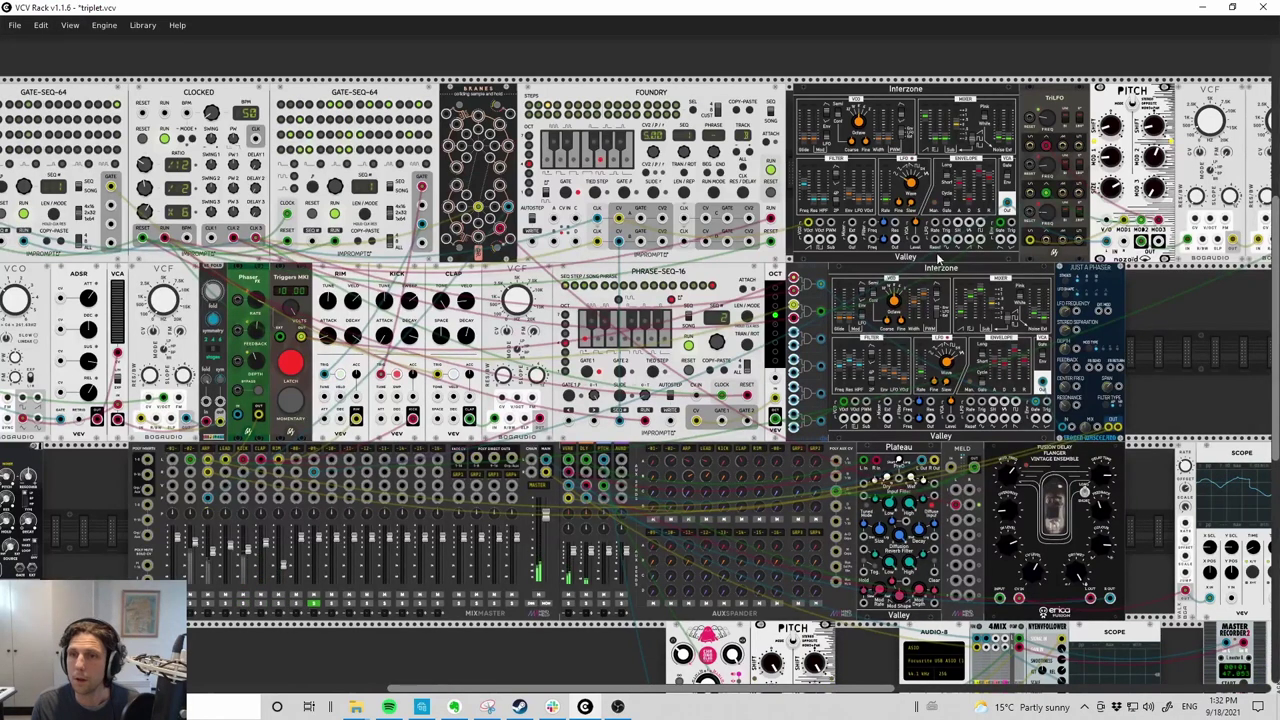
drag(1005, 203, 315, 472)
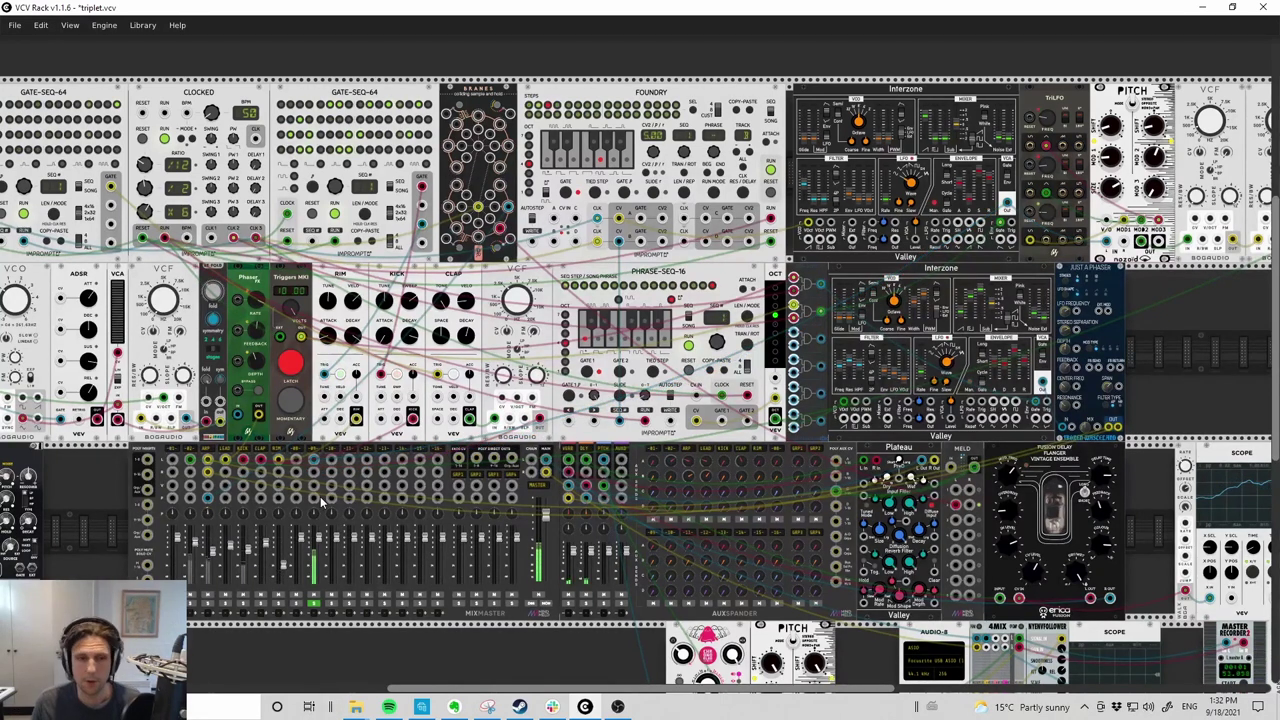
- Unplug the blue Interzone cable from the MixMaster, clear that channel's solo and mute it
drag(316, 473, 318, 462)
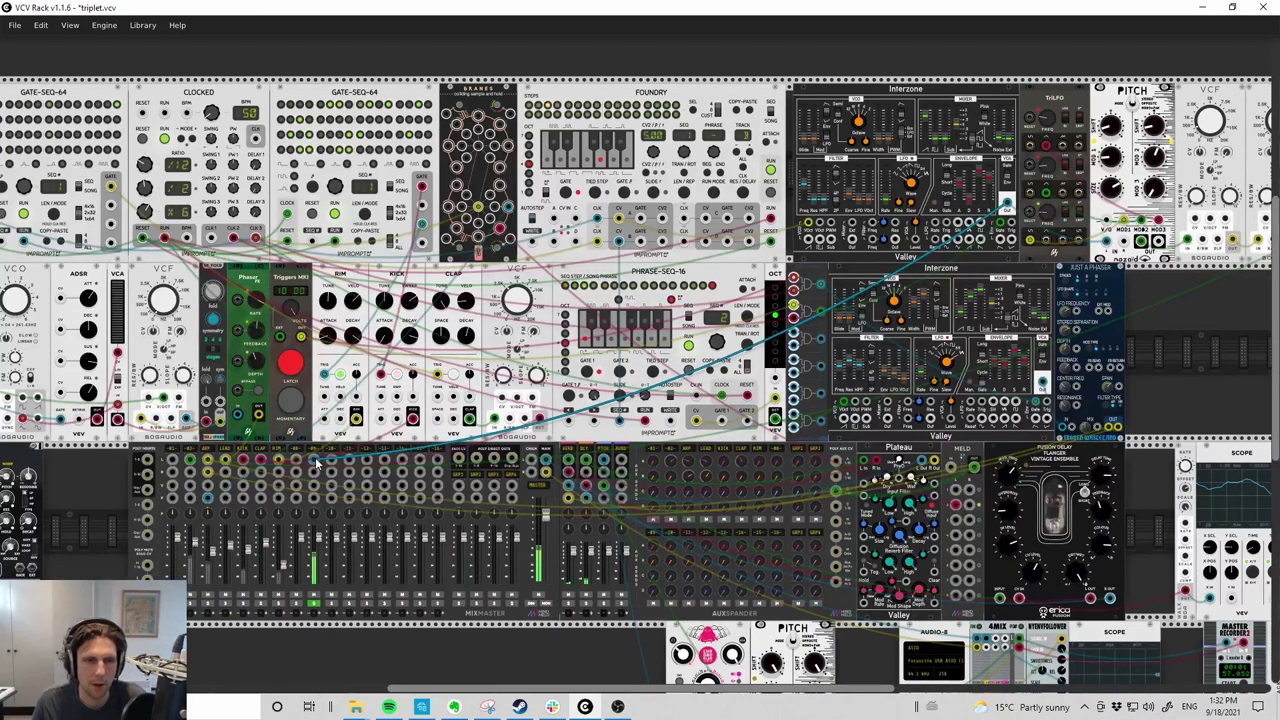
scroll(315, 500, down, 1)
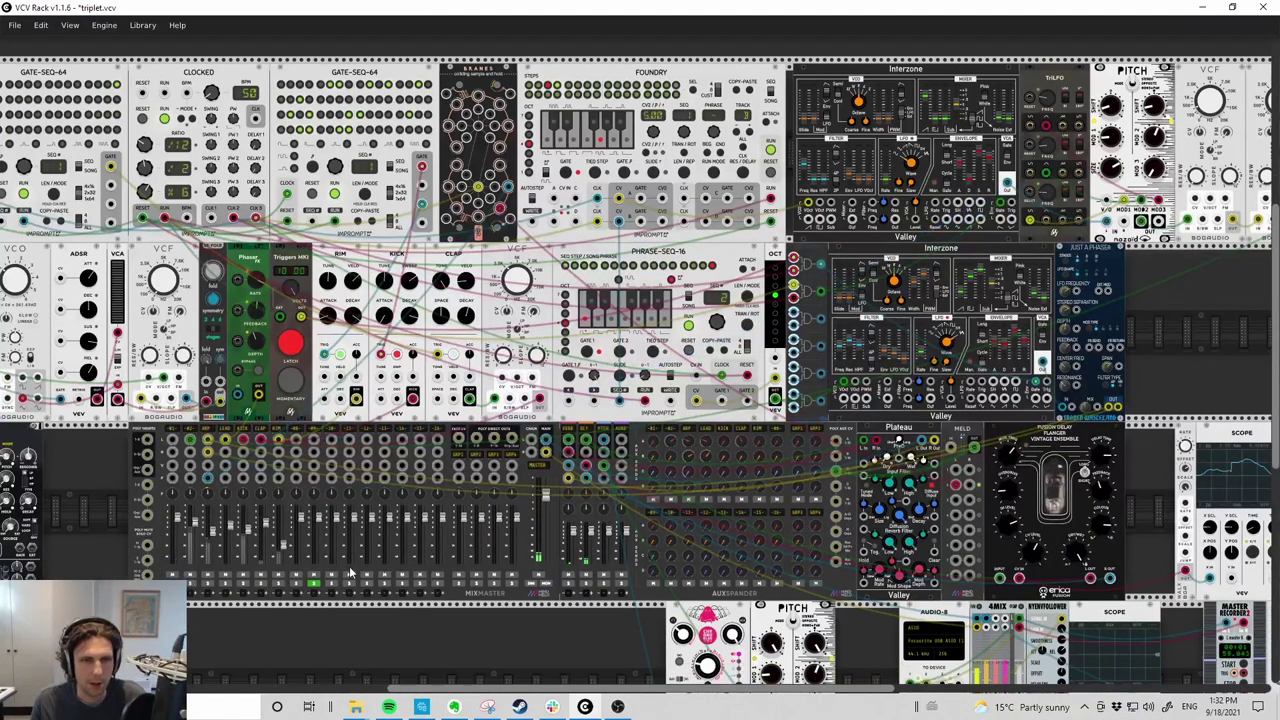
click(313, 585)
click(207, 575)
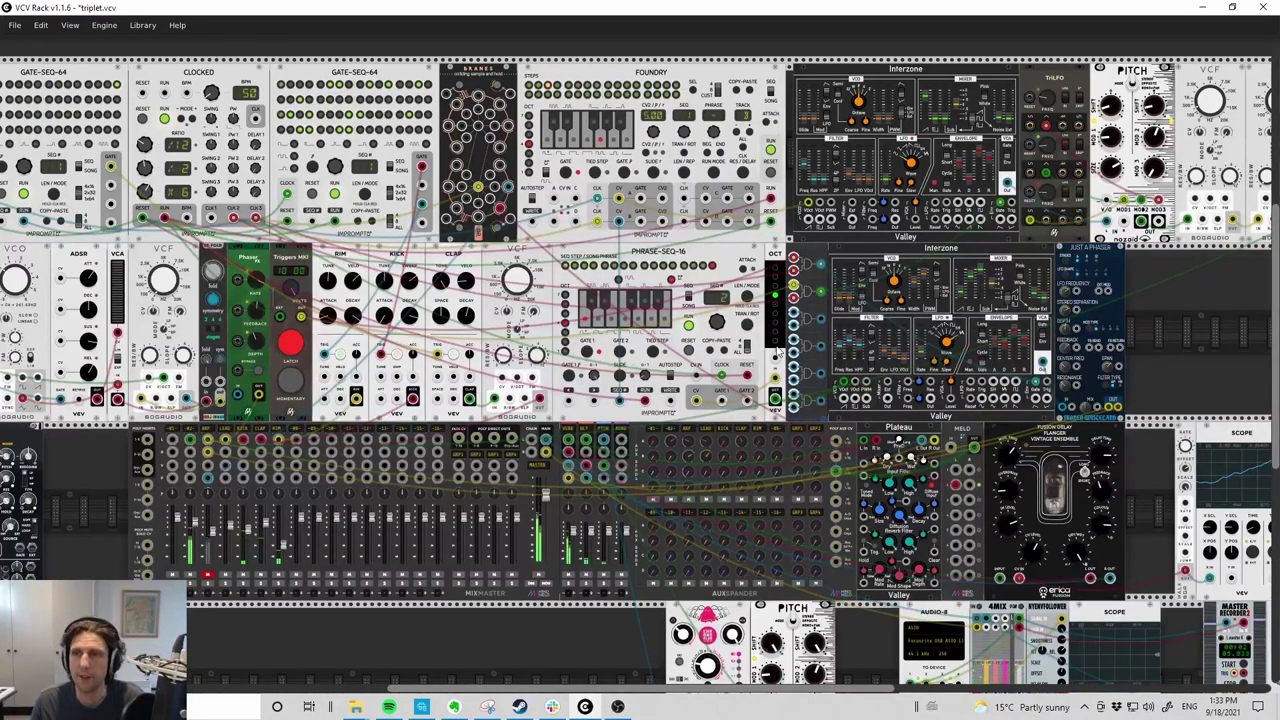
scroll(893, 263, up, 1)
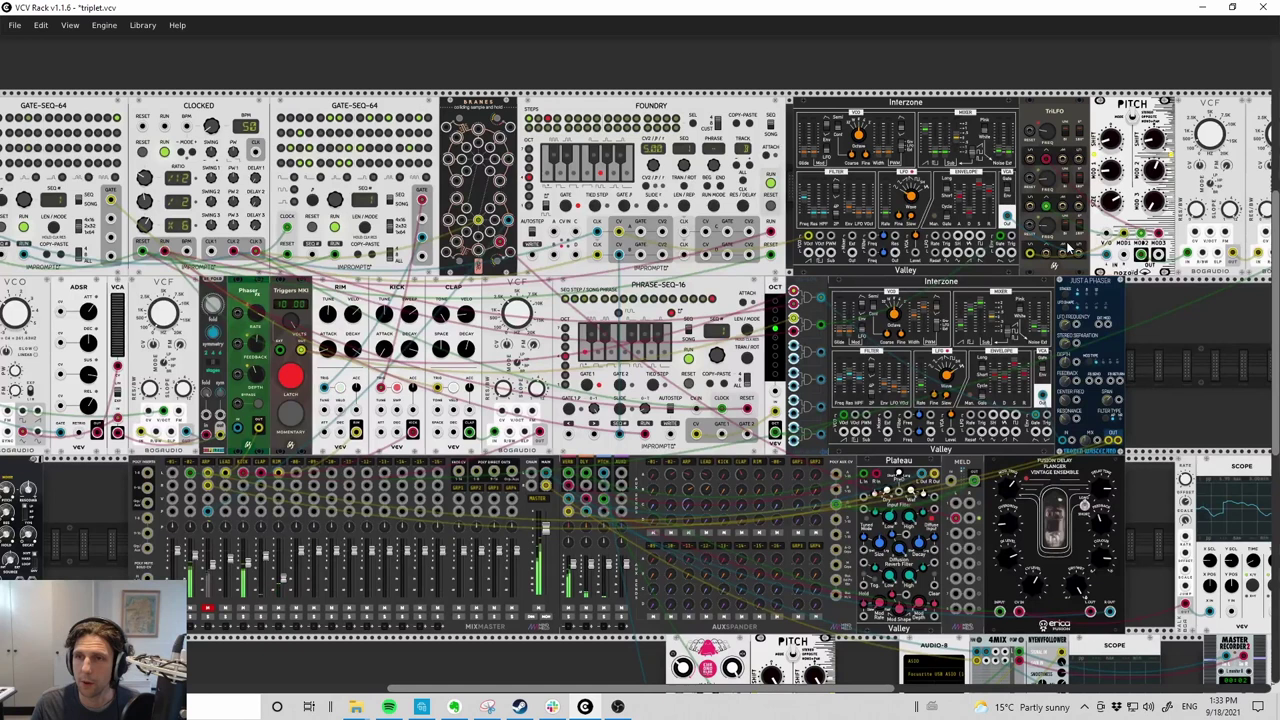
scroll(1088, 200, right, 2)
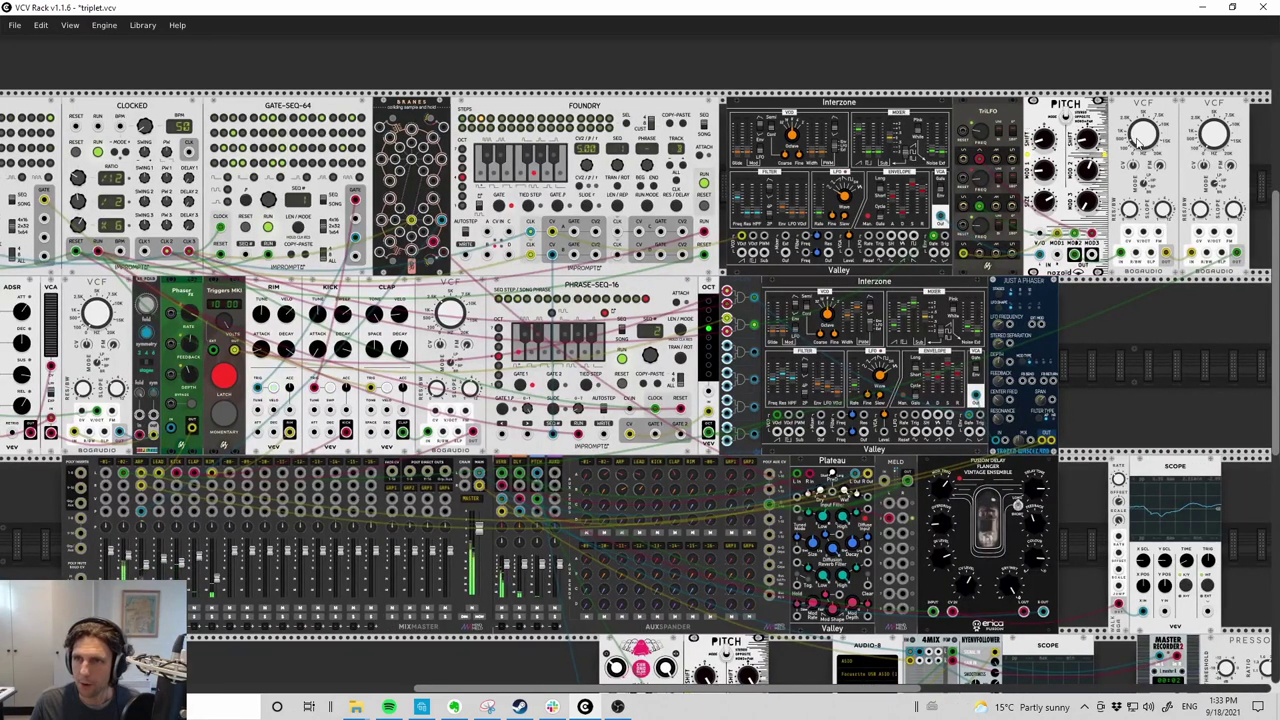
- Turn the VCF FREQ knob up slightly to brighten the voice's tone
drag(1148, 133, 1148, 118)
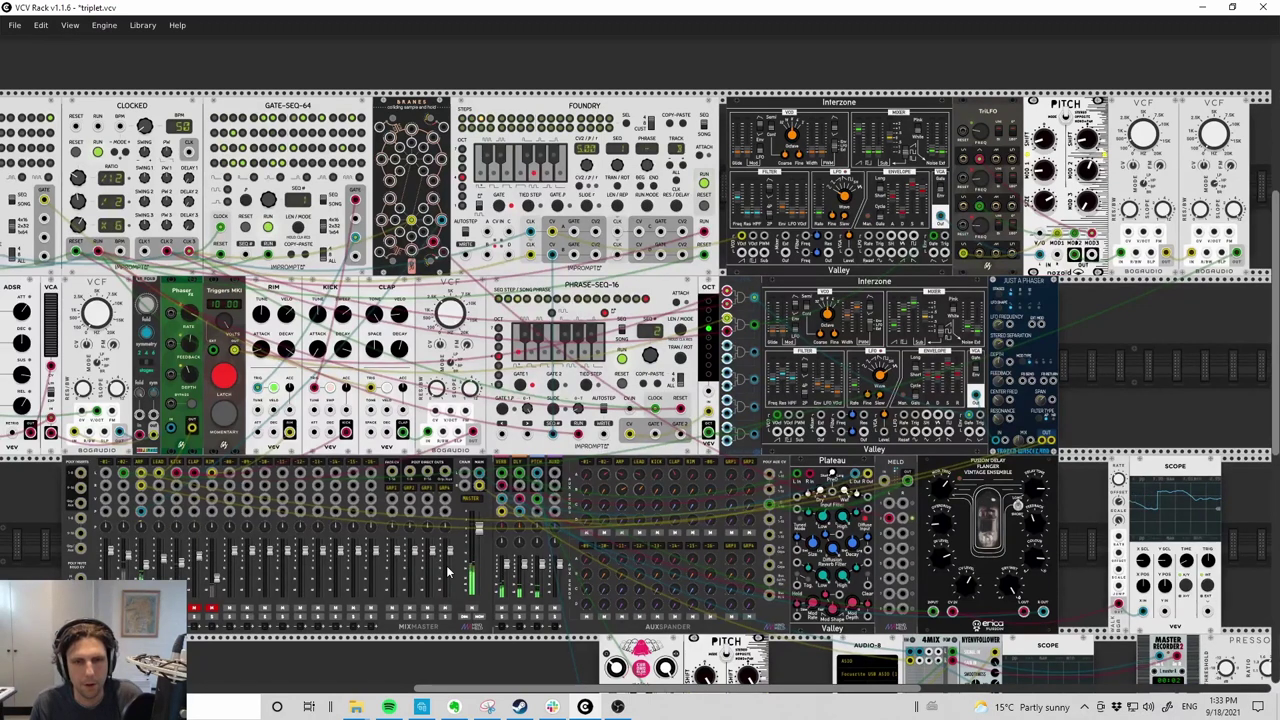
- Mute three aux returns on the AuxSpander and unmute two previously muted MixMaster channels
click(518, 608)
click(536, 608)
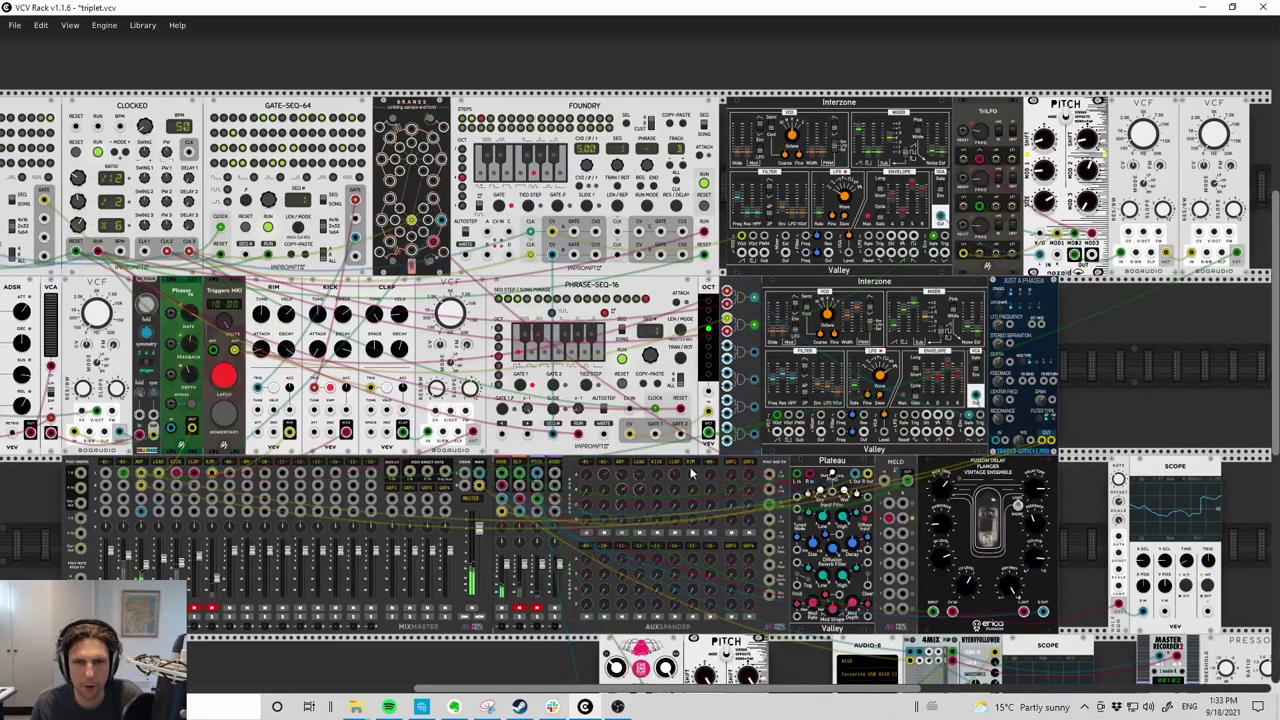
click(502, 608)
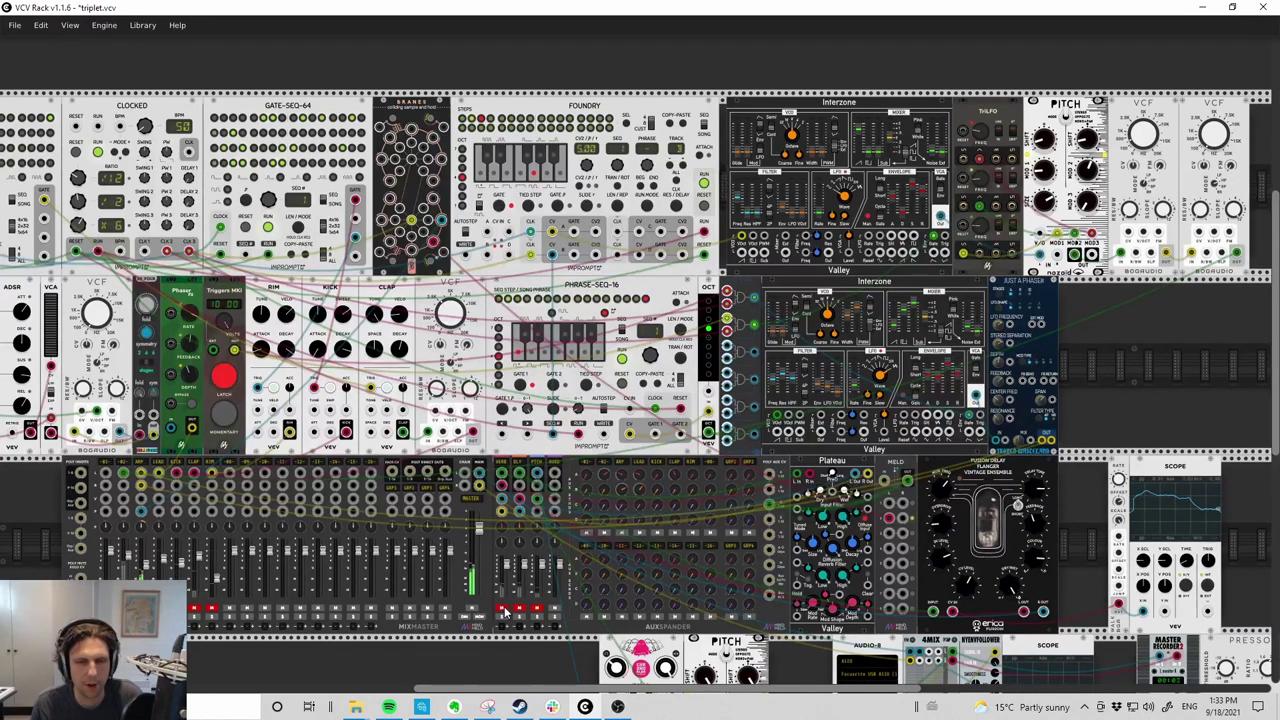
click(503, 609)
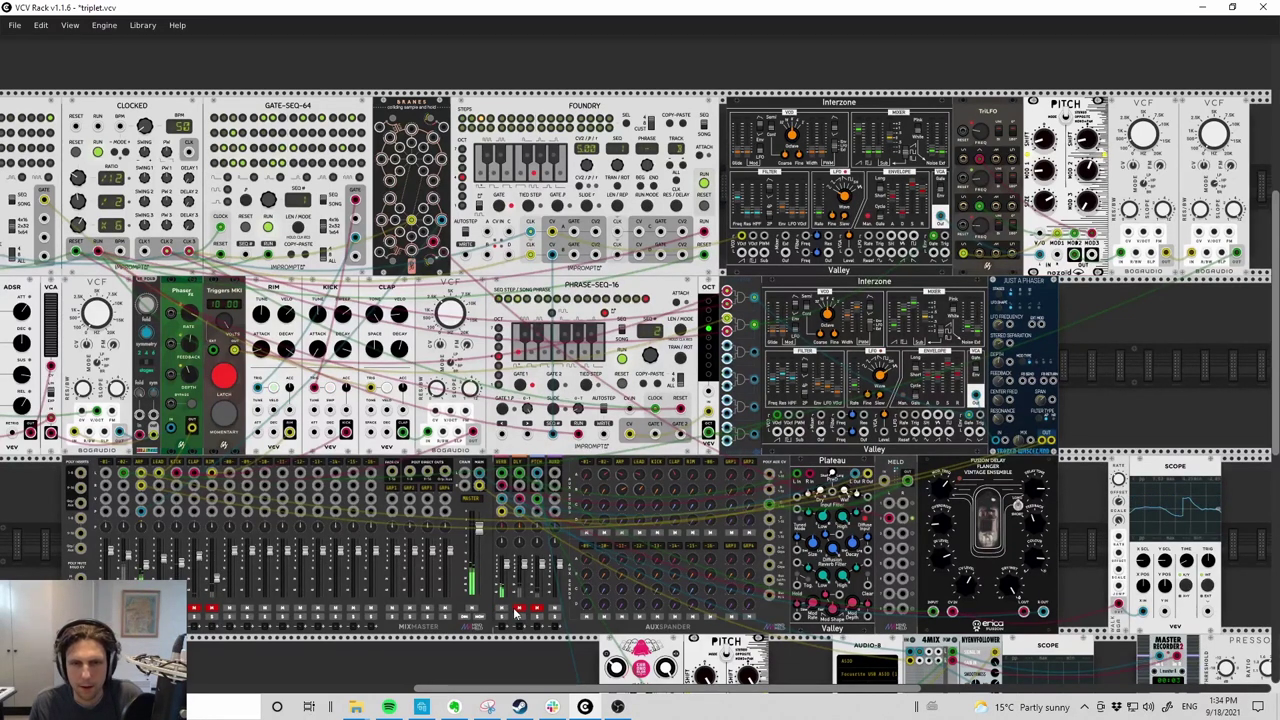
click(519, 610)
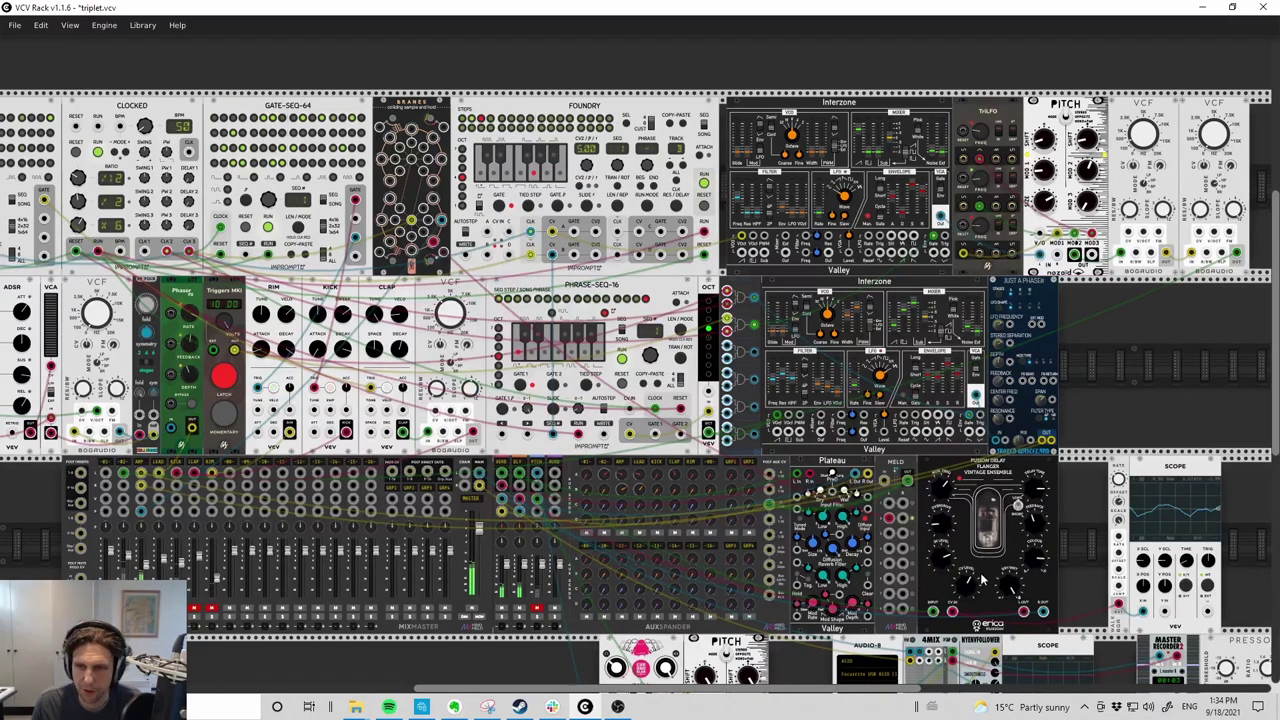
- Unplug the scope's red cable from the Fusion Delay input jack
drag(952, 612, 956, 618)
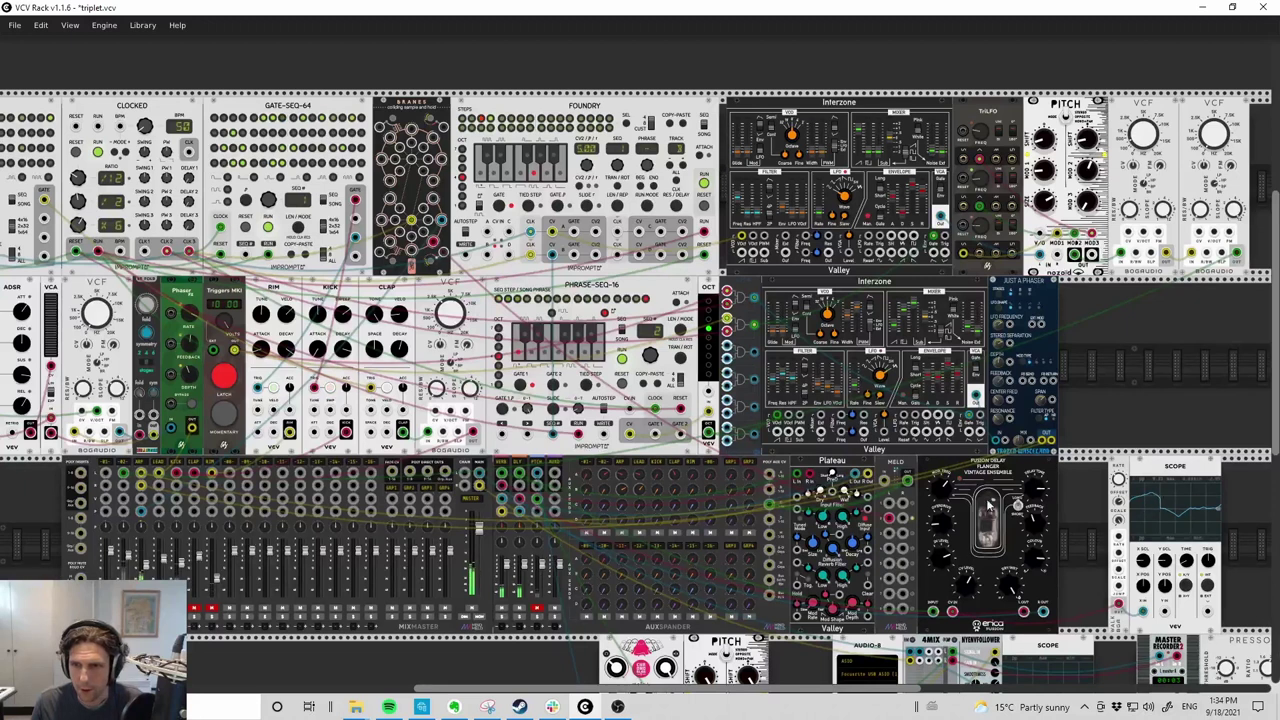
- Unmute the first lit aux return and mute the other two aux returns
click(537, 608)
click(520, 608)
click(501, 608)
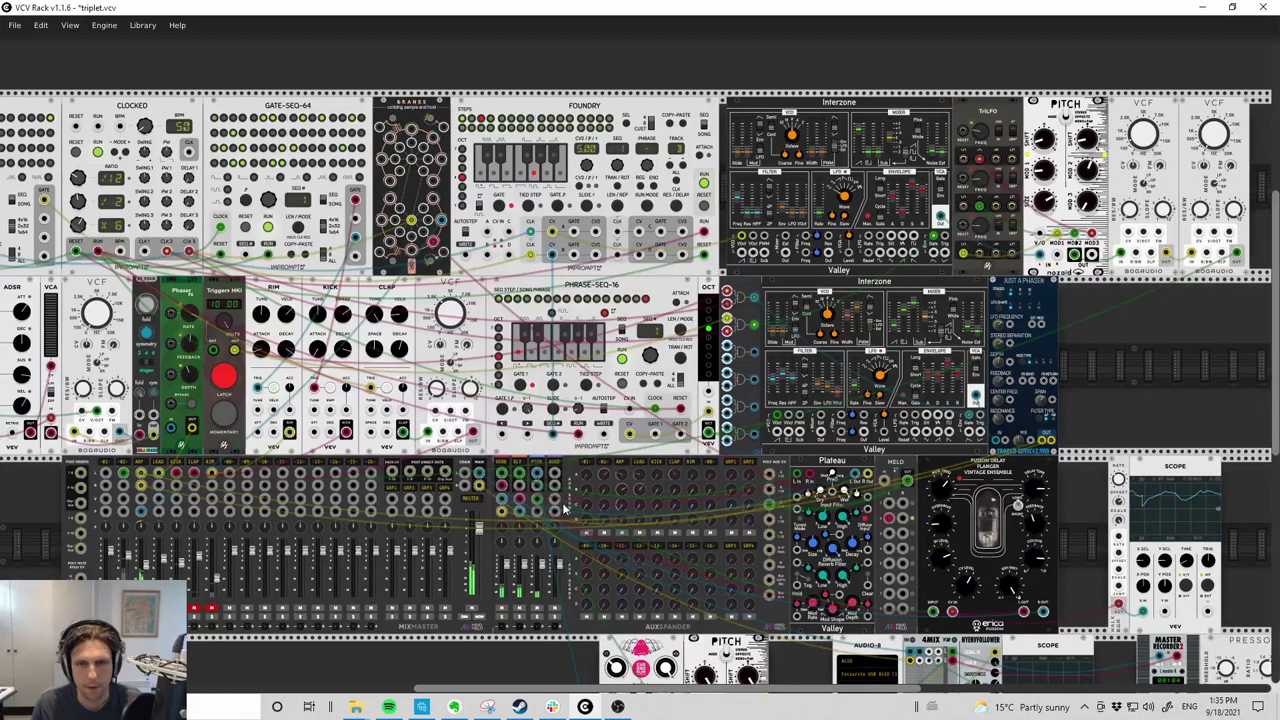
scroll(575, 540, down, 2)
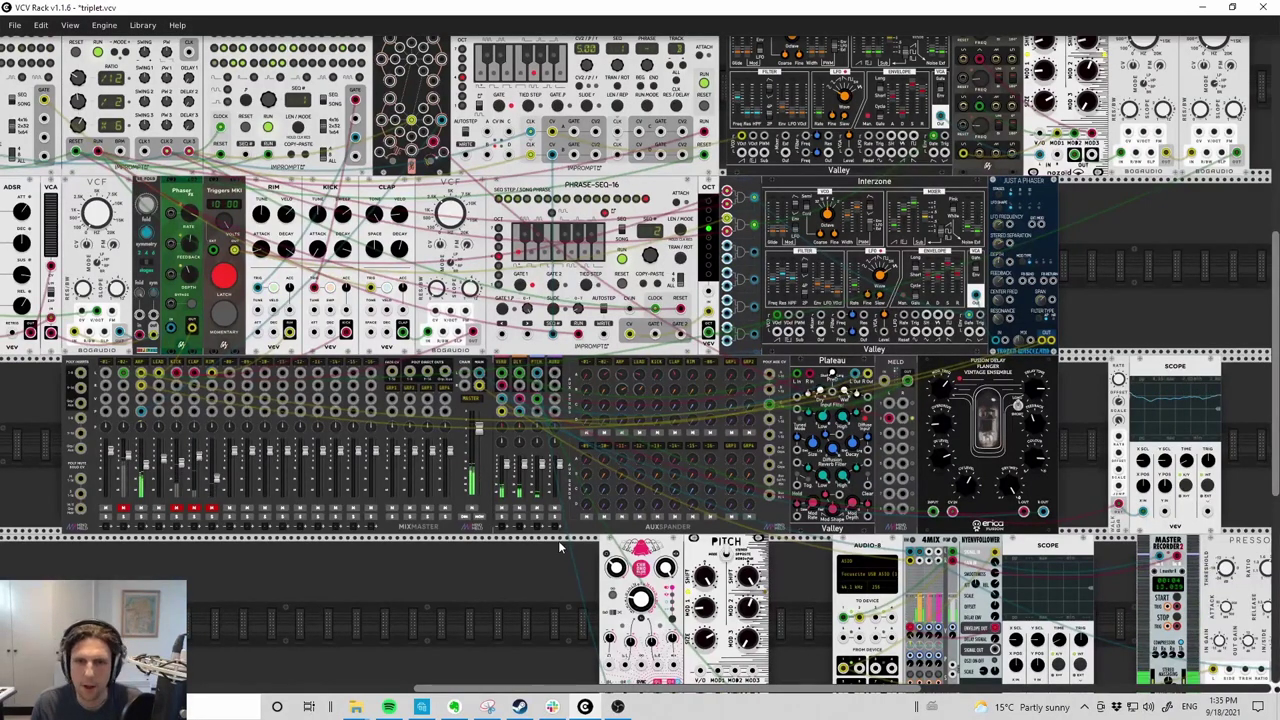
scroll(558, 540, down, 1)
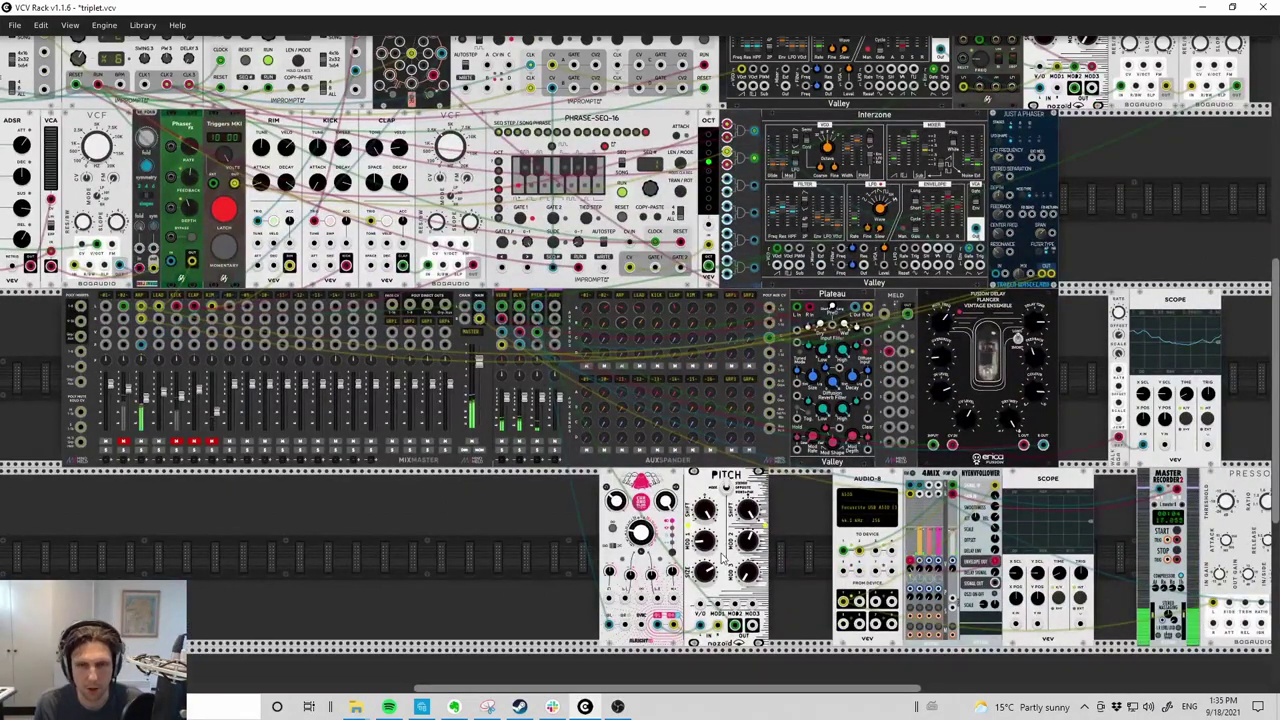
scroll(723, 570, up, 1)
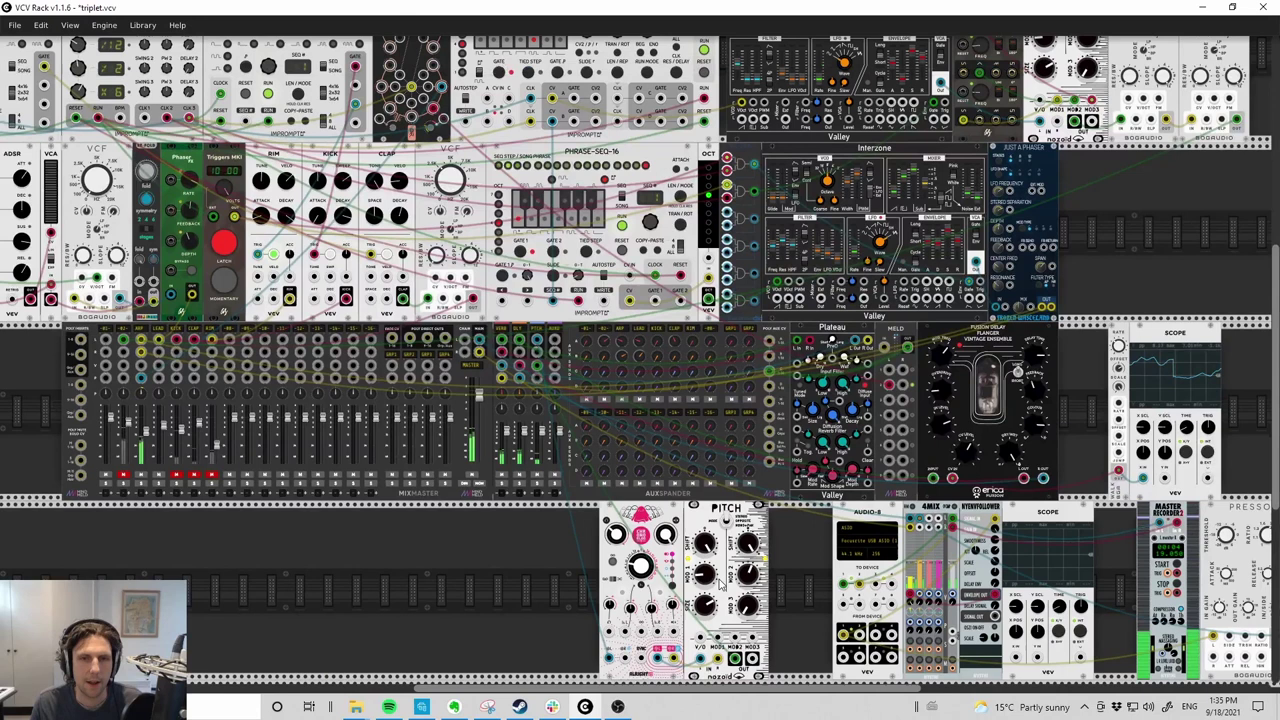
scroll(718, 583, up, 2)
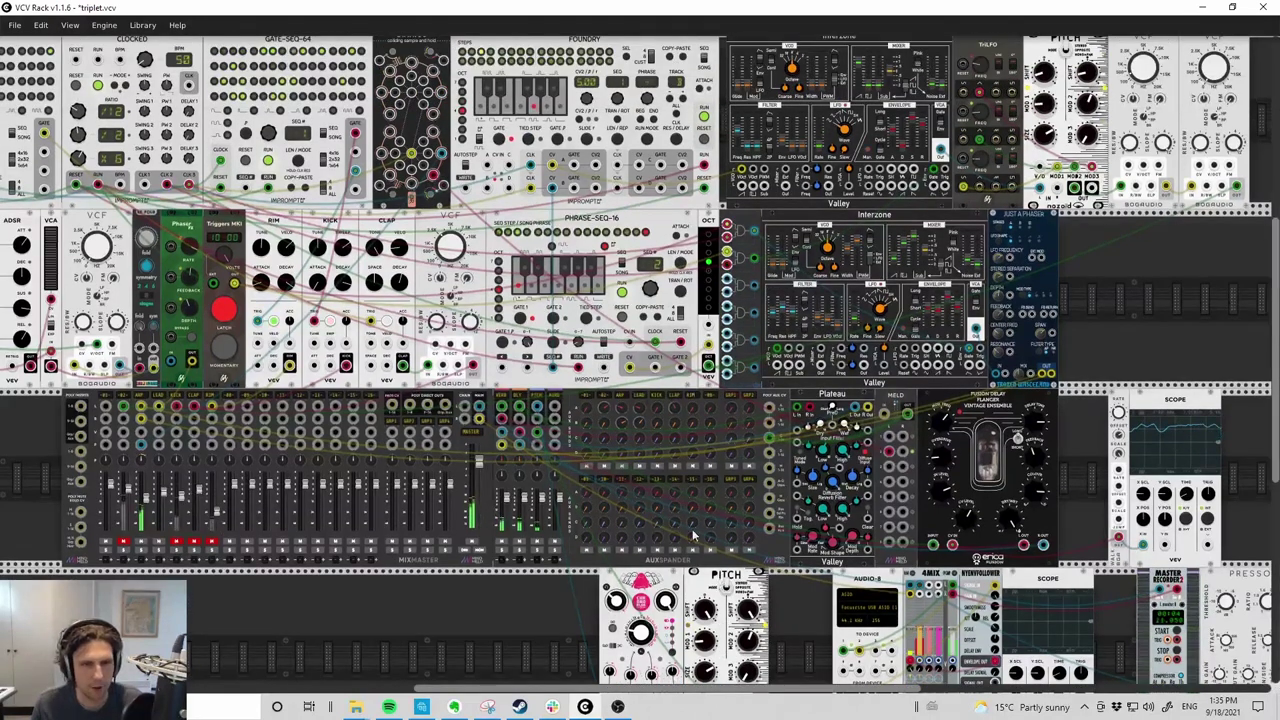
- Turn off the red mute buttons on the first three MixMaster channels
click(122, 541)
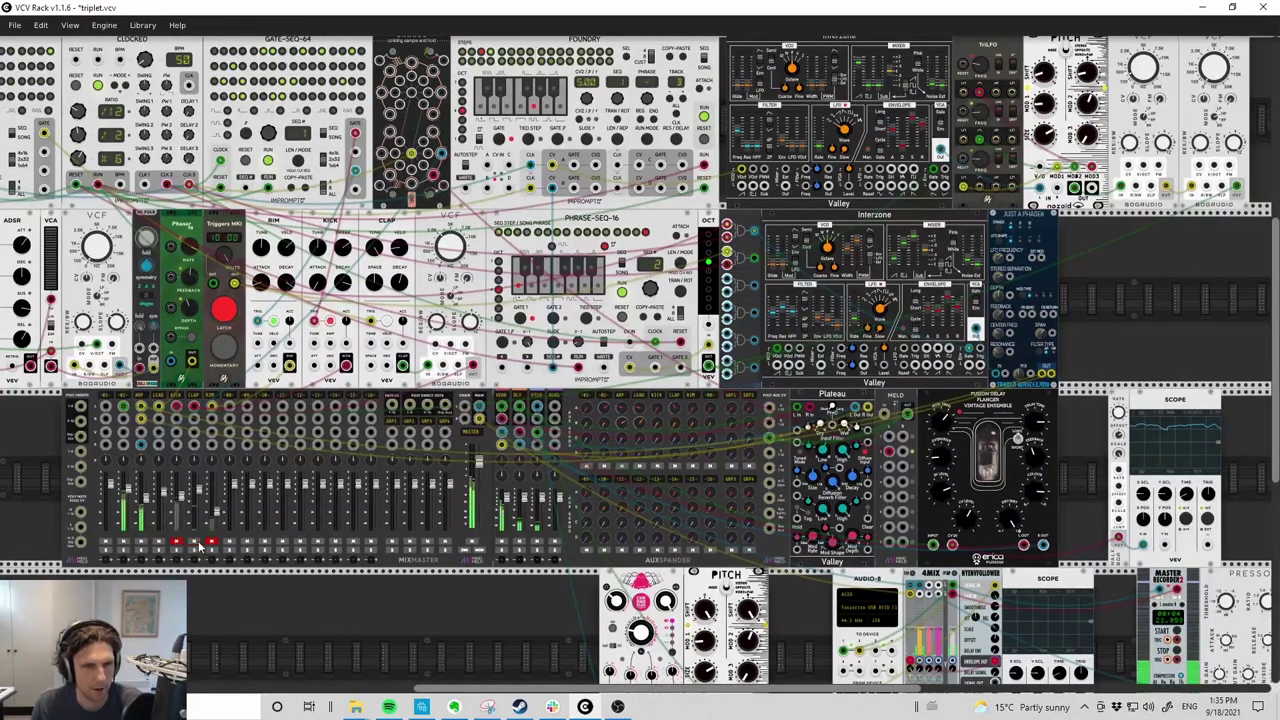
click(176, 541)
click(210, 541)
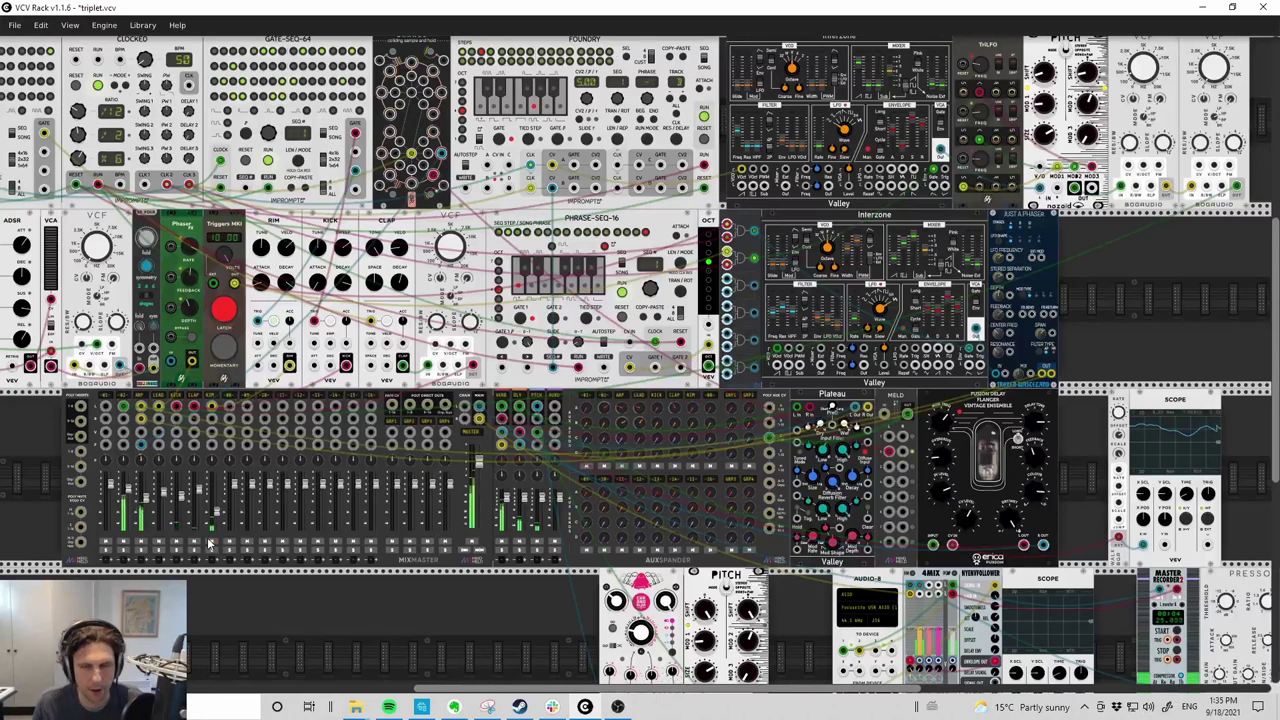